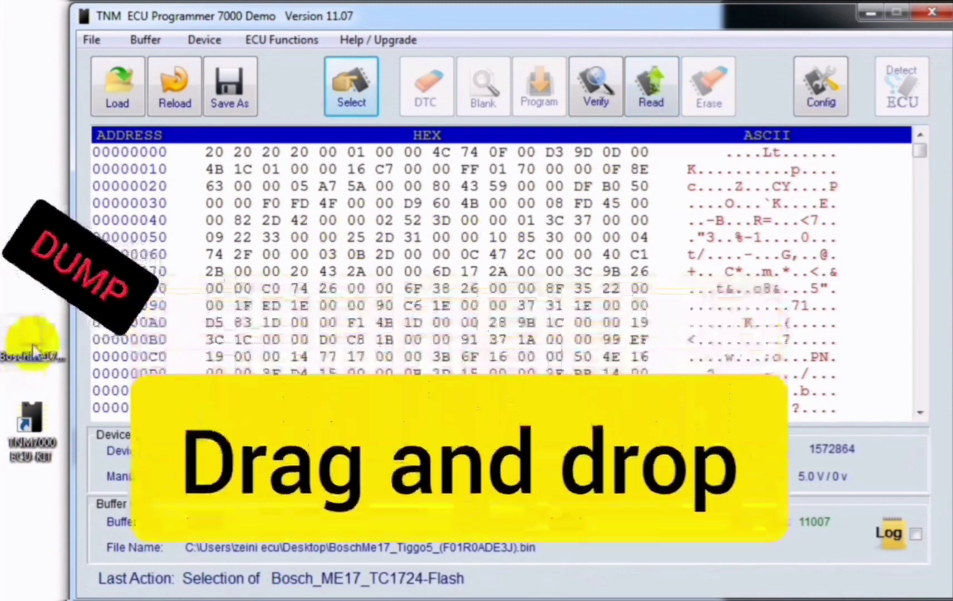
Load the dump BoschMe17_Tiggo5_(F01R0ADE3J).bin from the desktop into the buffer and open the hex calculator.
mouse_move(23, 316)
left_mouse_down()
mouse_move(39, 329)
mouse_move(251, 311)
mouse_move(452, 261)
mouse_move(431, 256)
left_mouse_up()
left_click(145, 39)
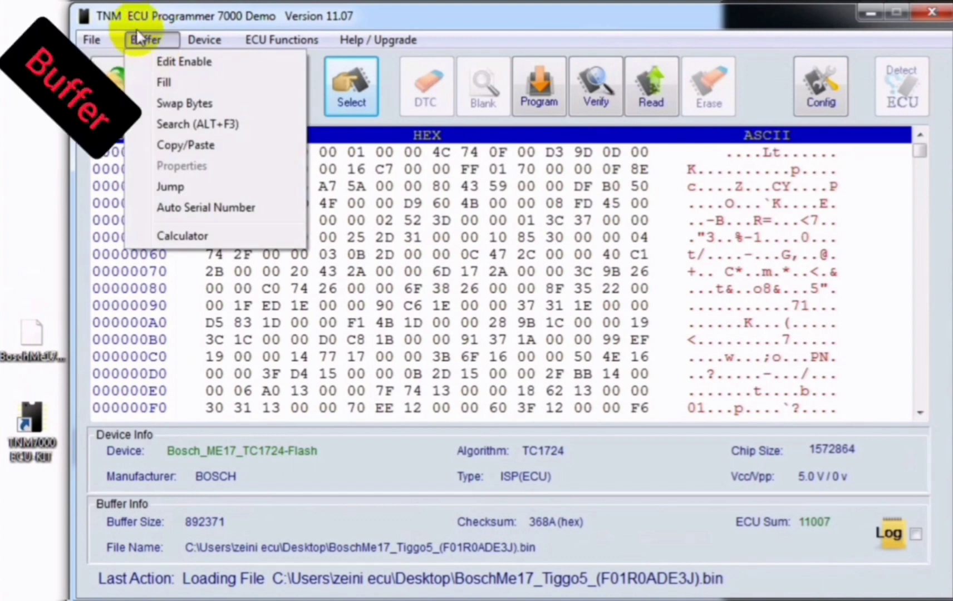
left_click(179, 235)
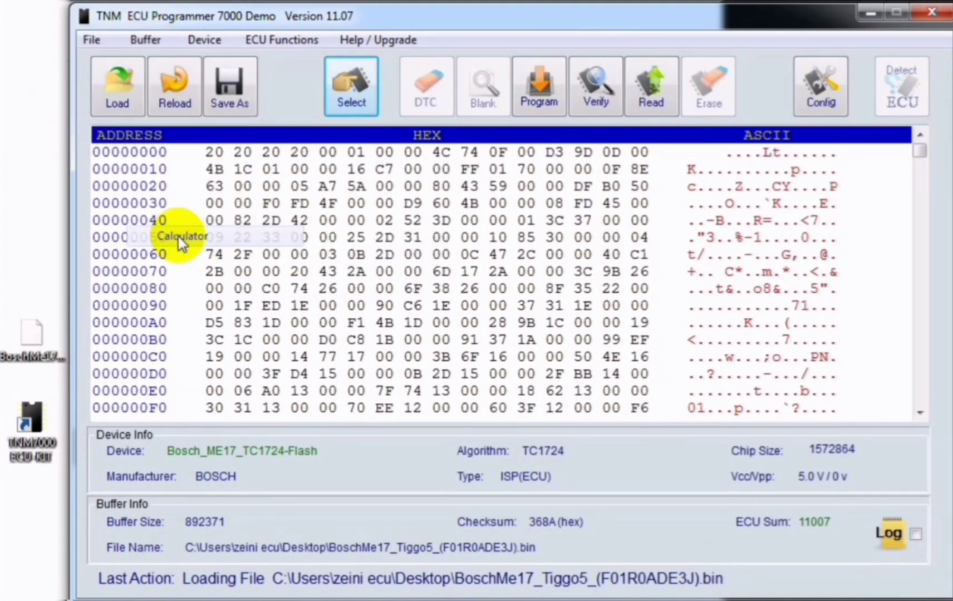
left_click(694, 135)
right_click(397, 257)
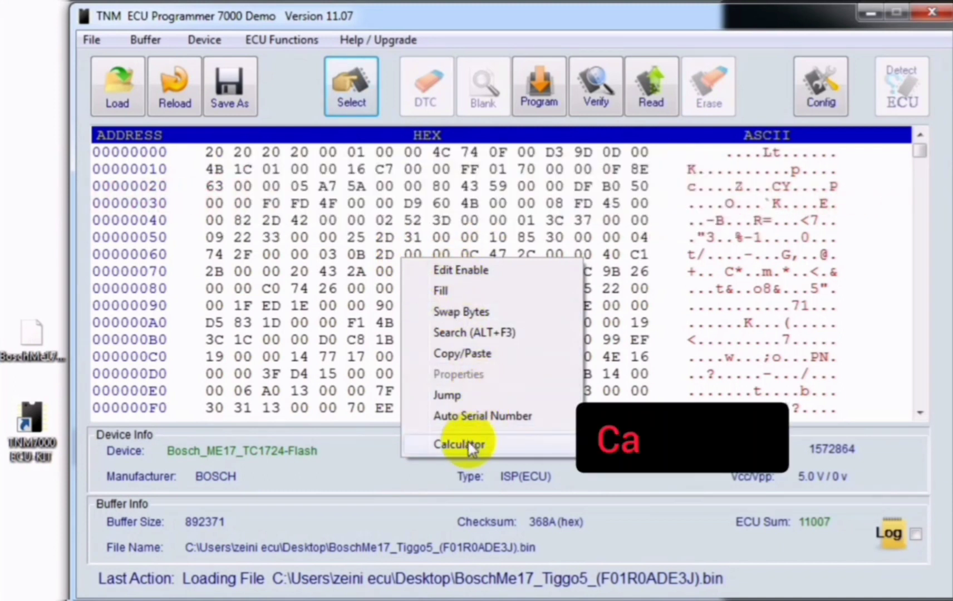
left_click(469, 444)
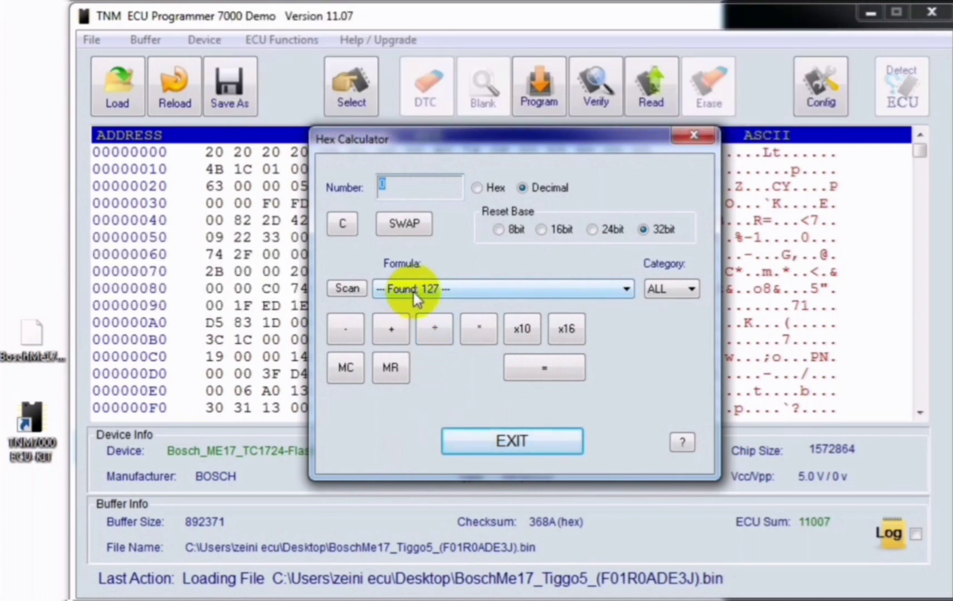
Limit the calculator's formulas to the Tacho category and enter 12250 as the number.
left_click(504, 289)
left_click(505, 287)
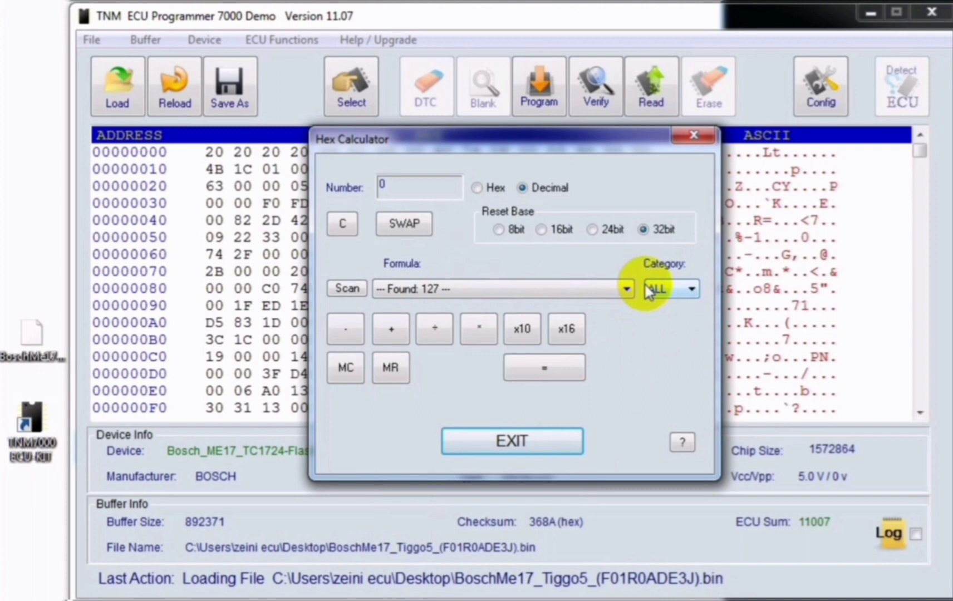
left_click(670, 289)
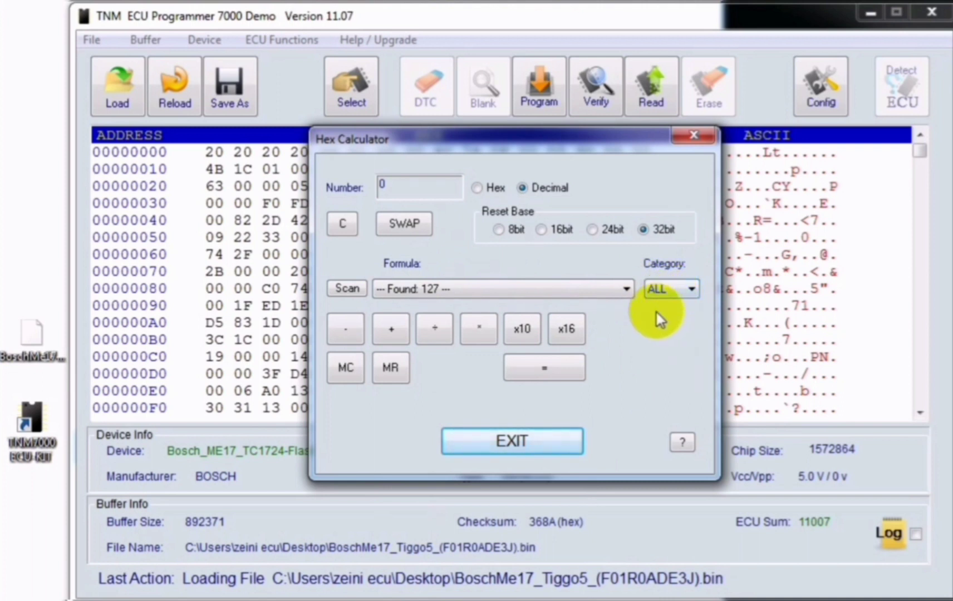
left_click(675, 289)
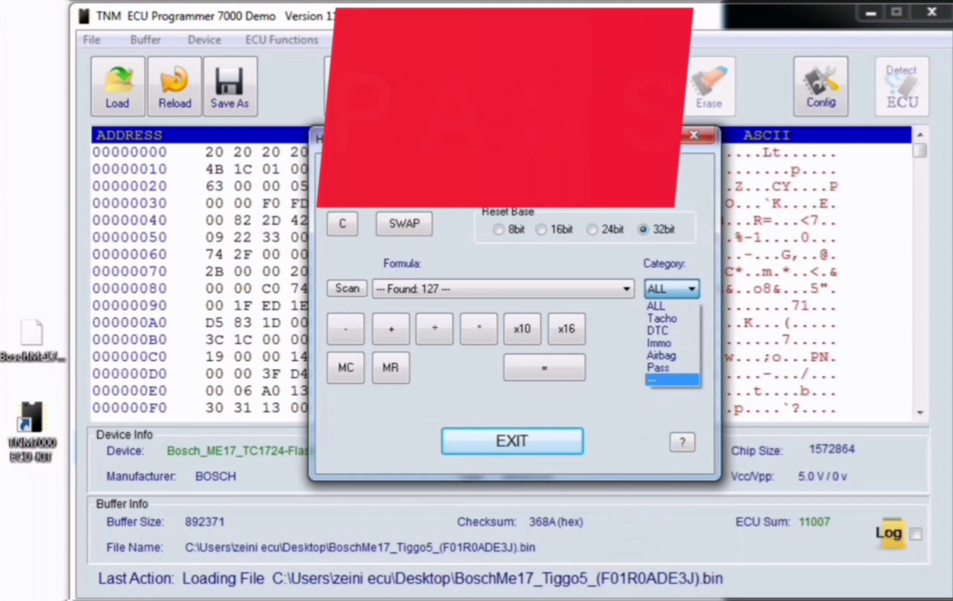
left_click(621, 273)
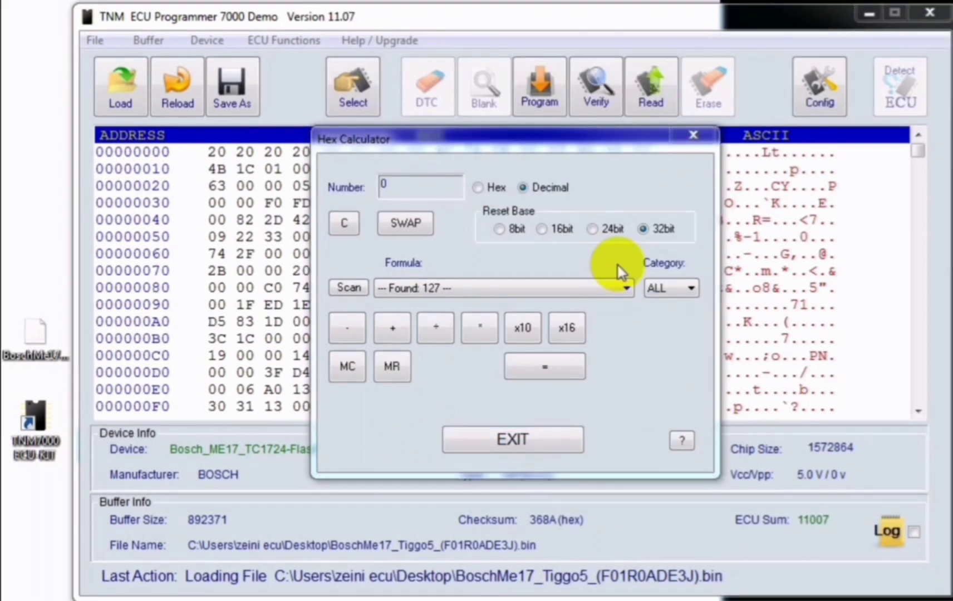
left_click(693, 288)
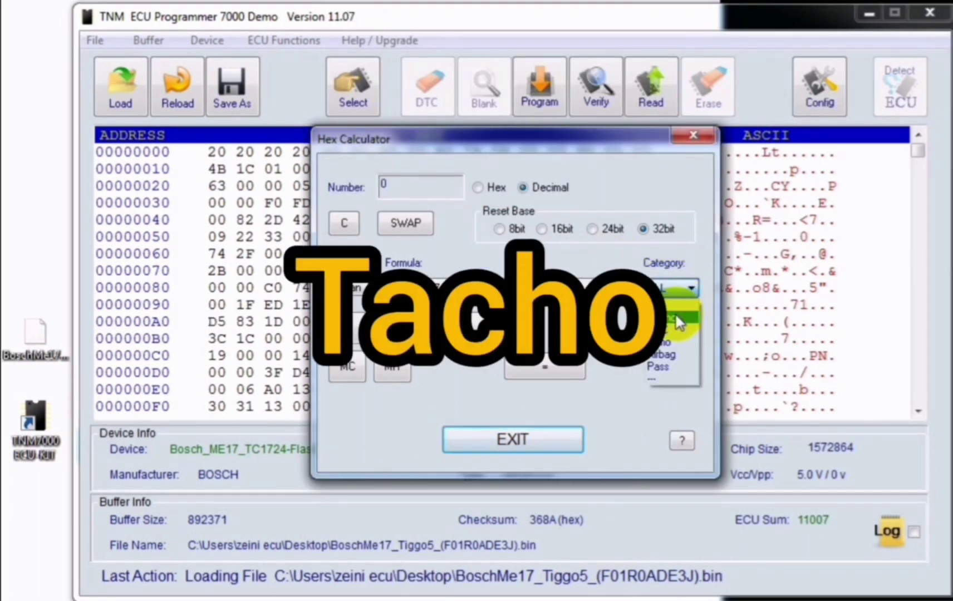
left_click(676, 318)
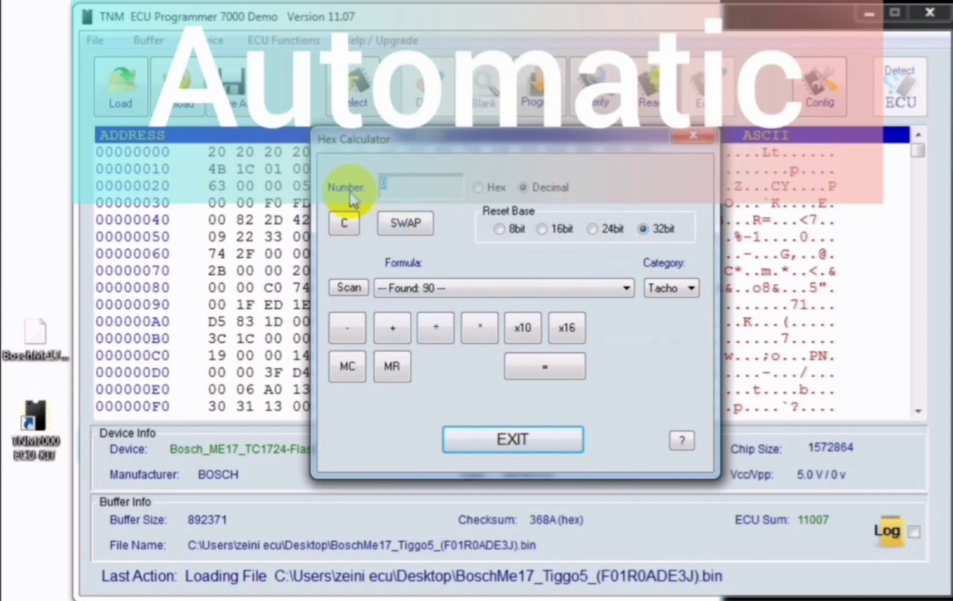
type("4520")
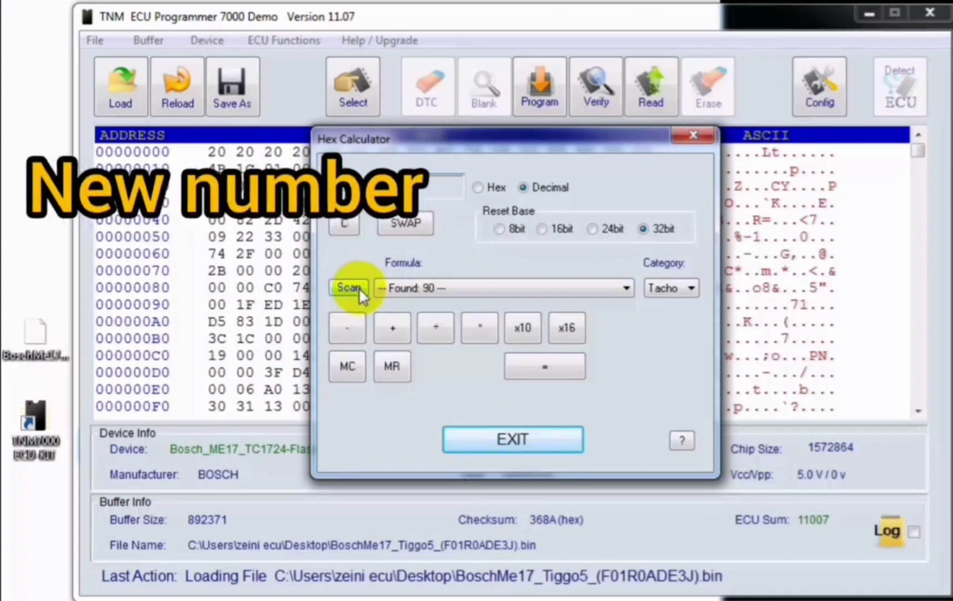
double_click(419, 188)
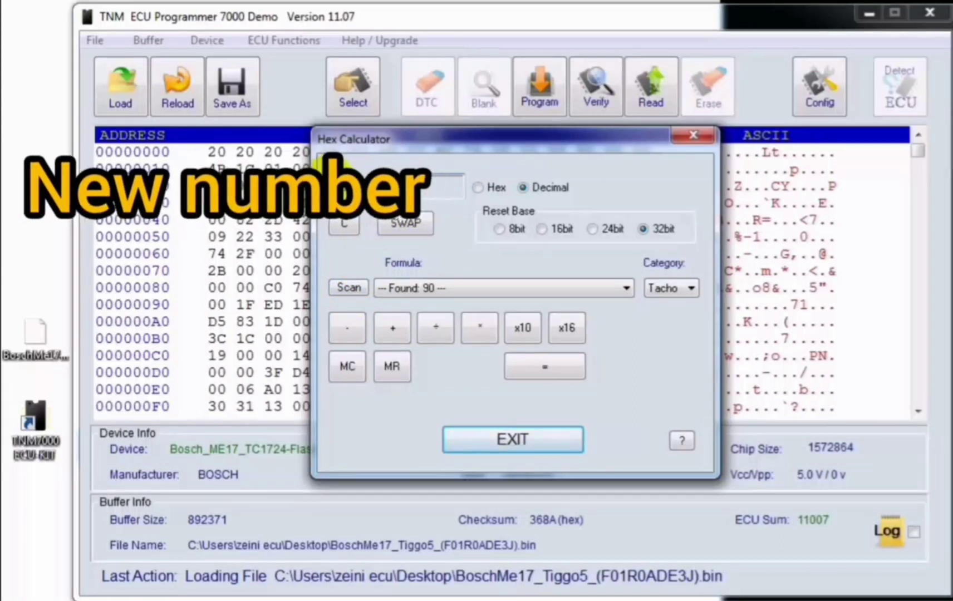
type("12250")
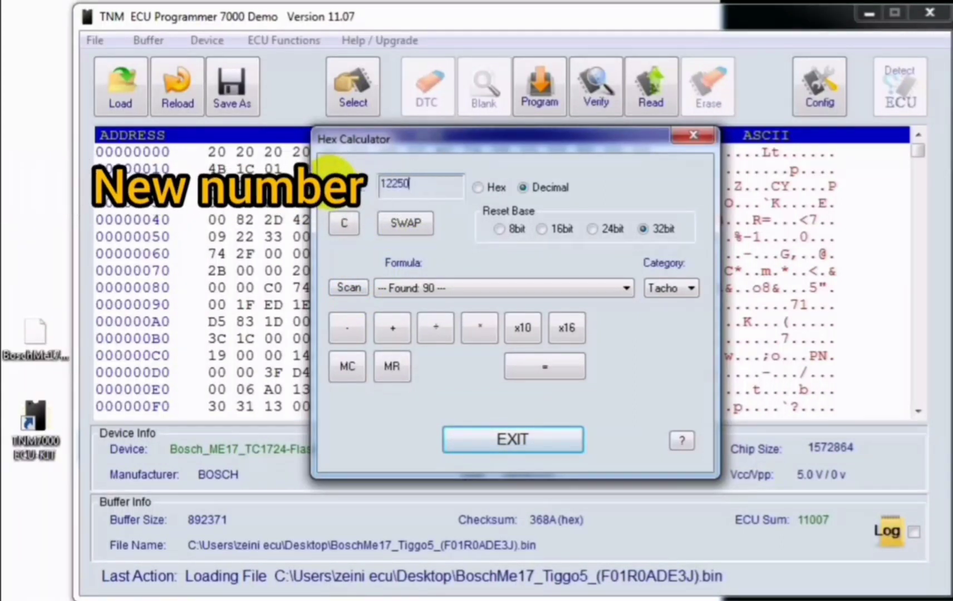
Choose the mileage formula Ecu_BoschMe7.8_Type1-95080.c and set the number to 125210.
left_click(474, 326)
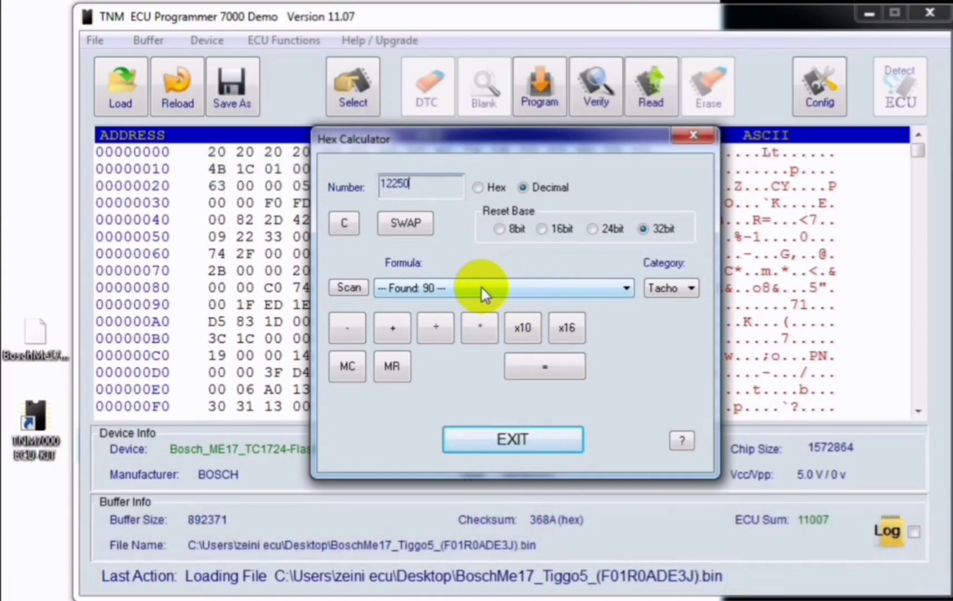
left_click(480, 286)
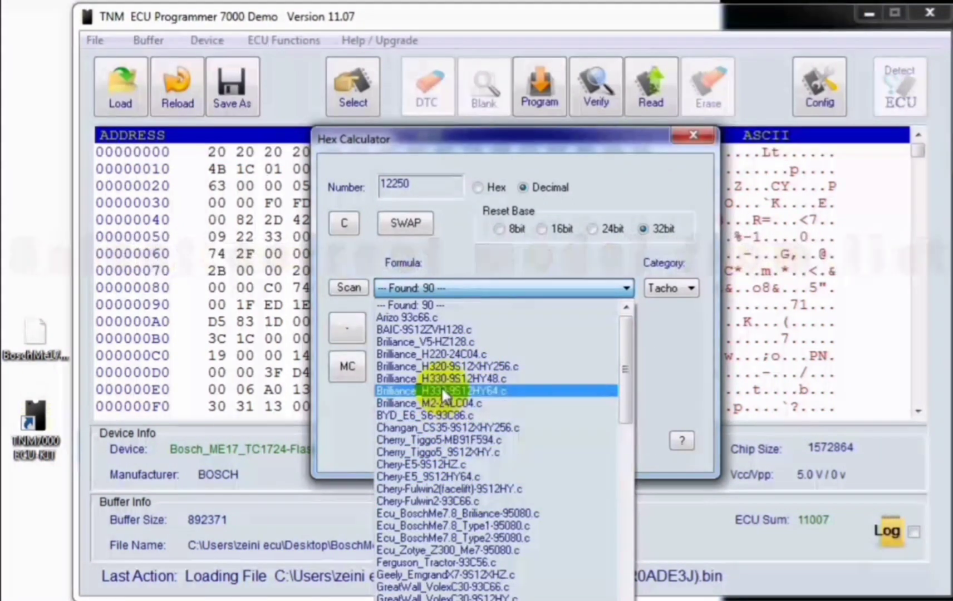
left_click(437, 529)
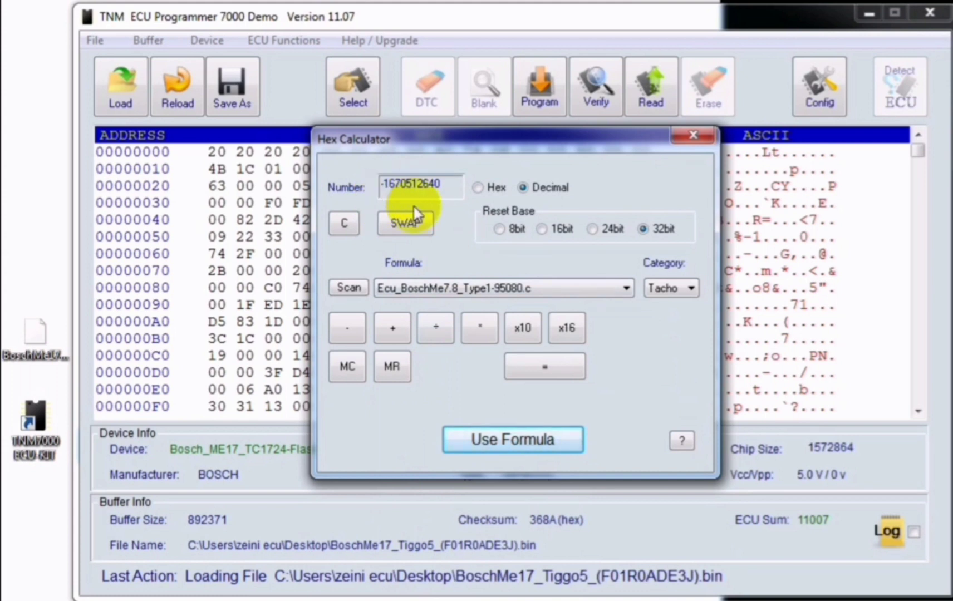
double_click(418, 189)
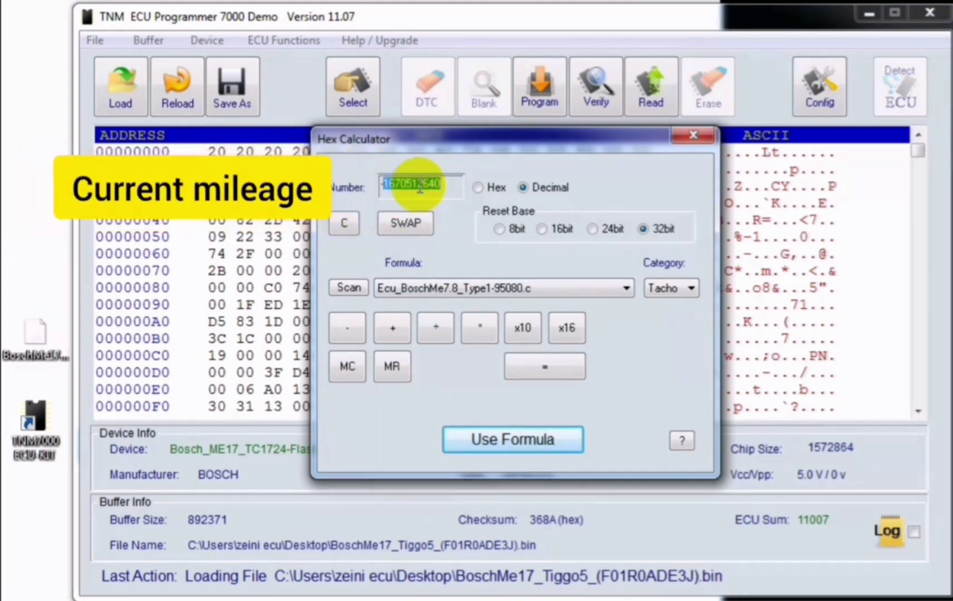
type("-125210")
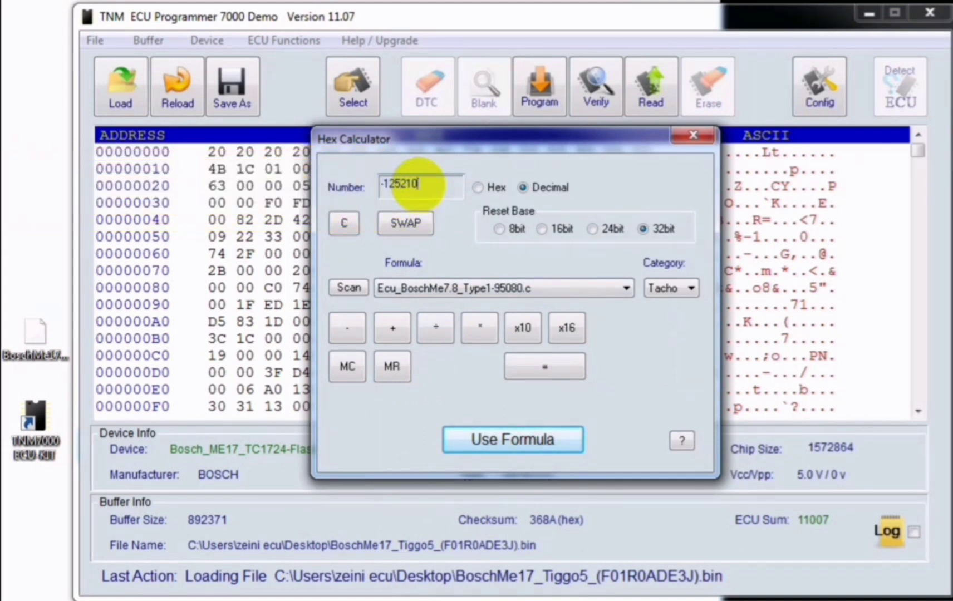
key("Home")
key("Delete")
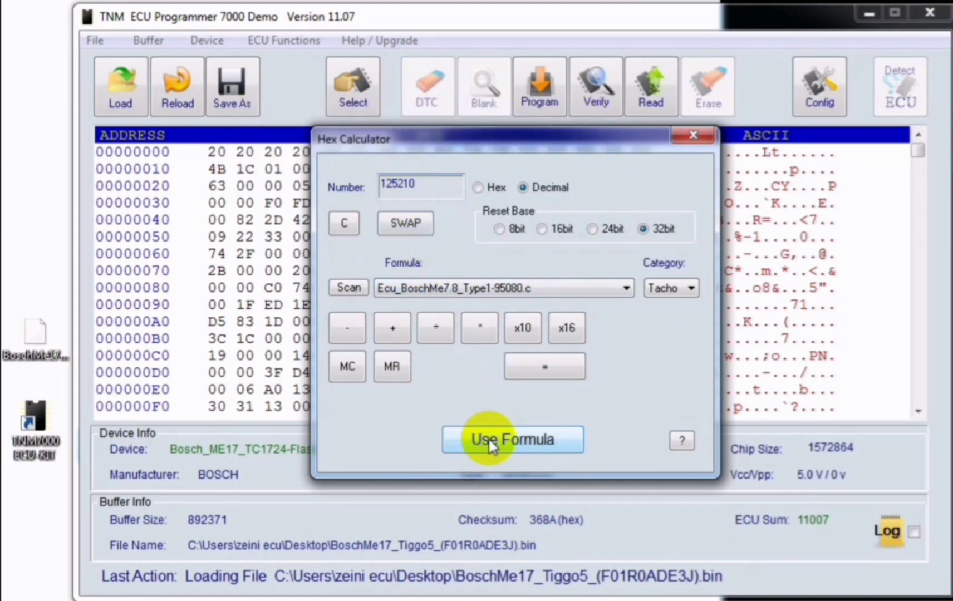
Switch to the DTC category's Continental SIM2K_14X_24X_34X DTCR.c formula and enter fault code 420 as the number.
left_click(675, 286)
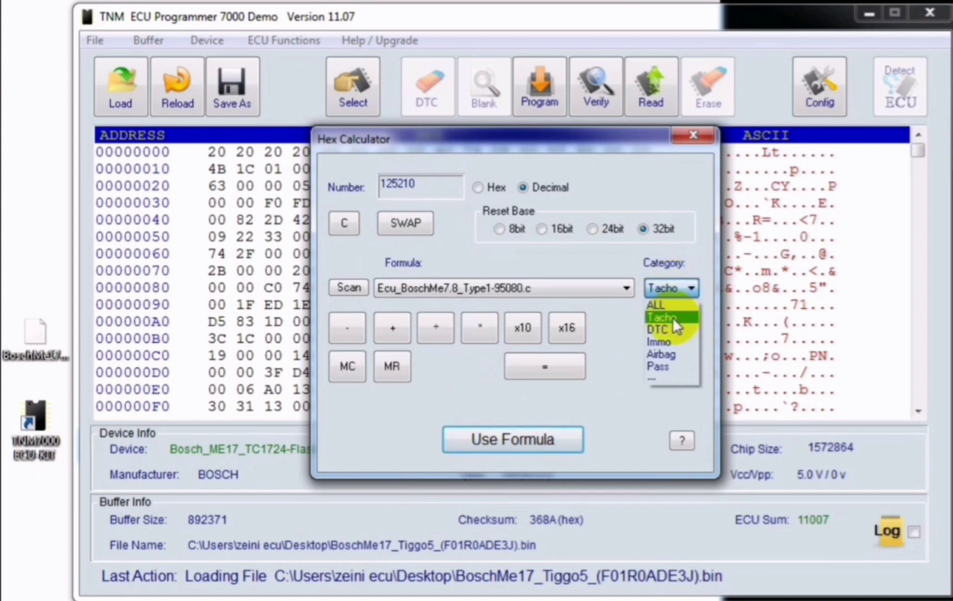
left_click(666, 328)
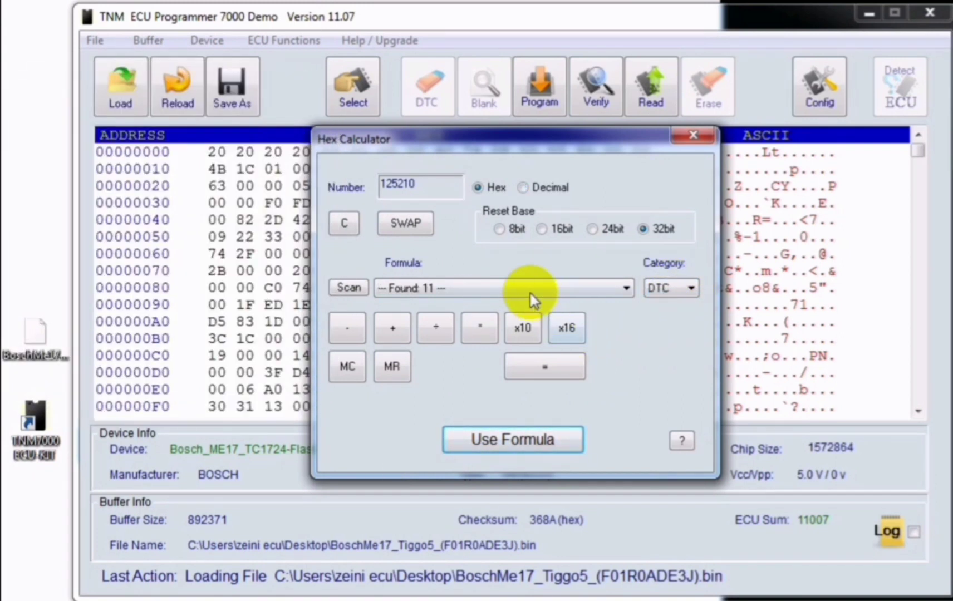
left_click(493, 289)
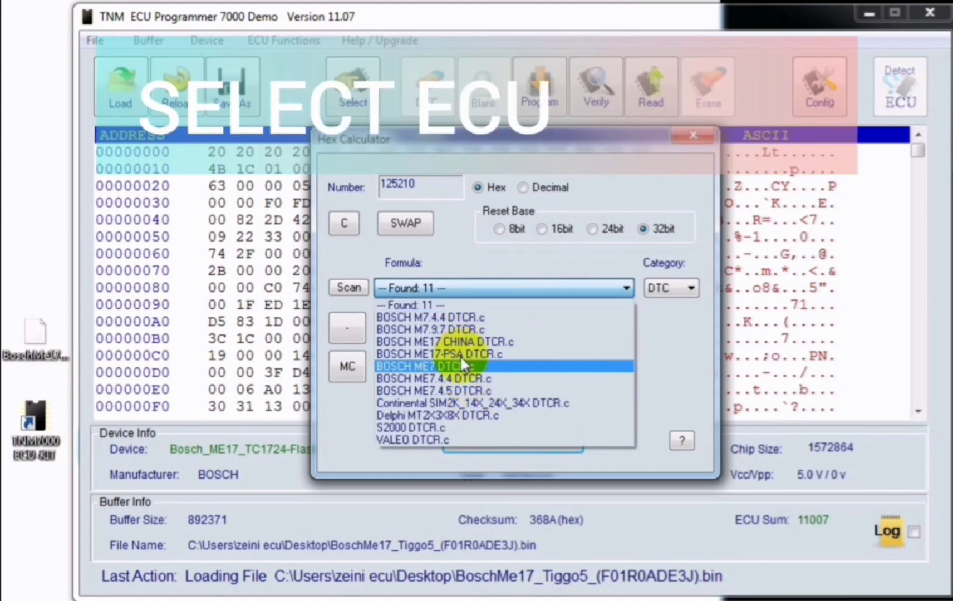
left_click(458, 402)
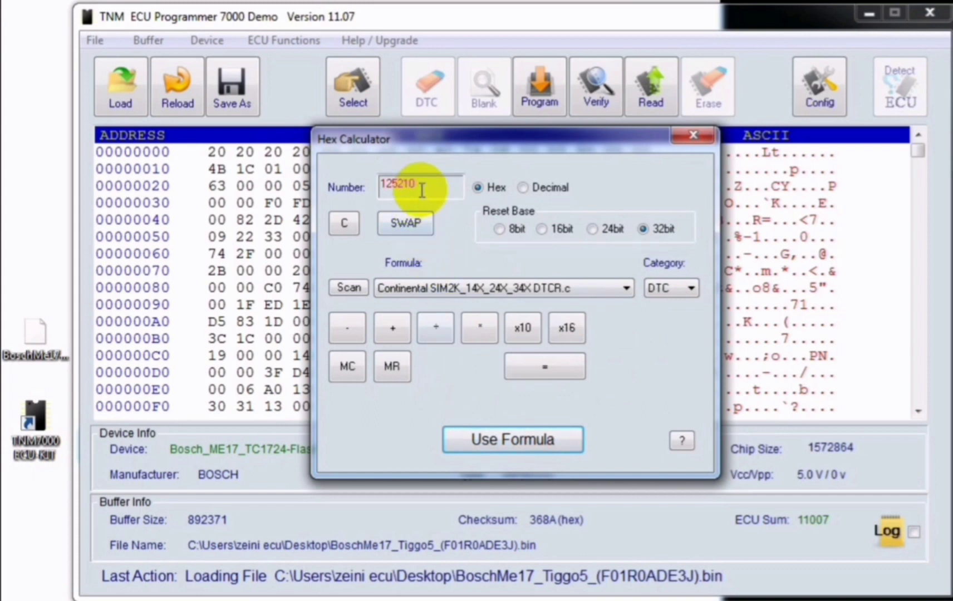
left_click_drag(422, 189, 373, 192)
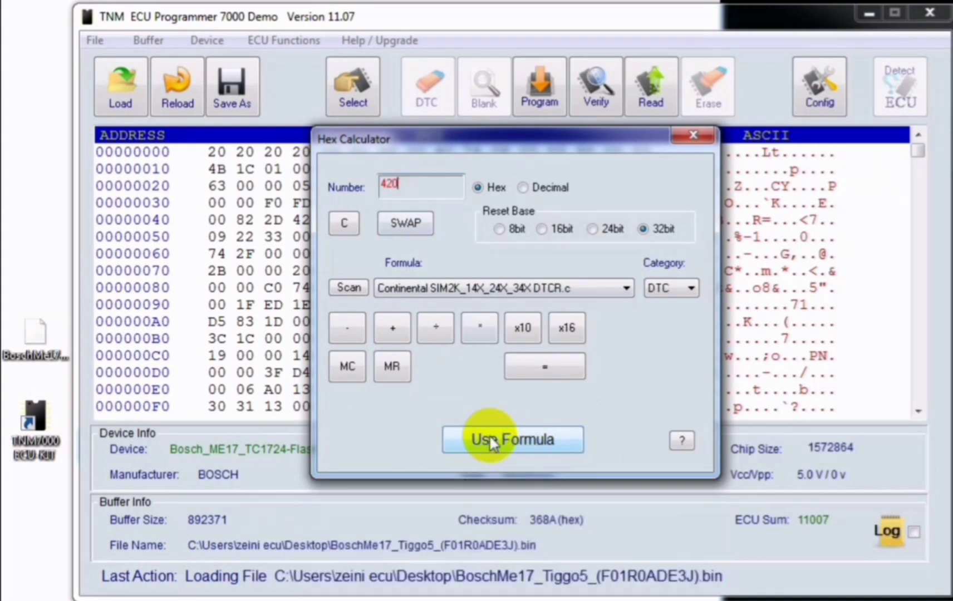
Change the category to Immo and choose the Hyundai-ME17.9.1x-IMMO-OFF.c formula.
left_click(690, 287)
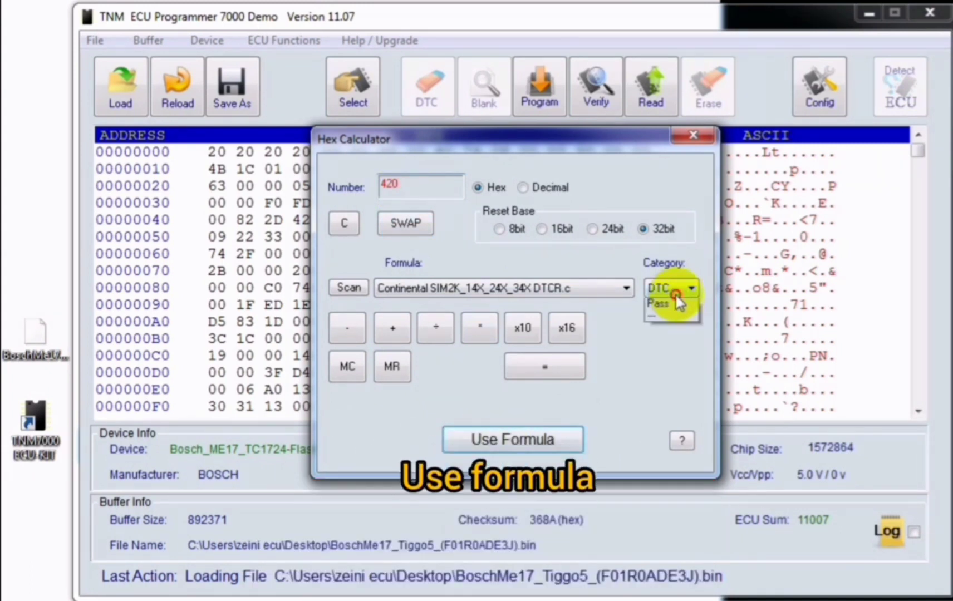
left_click(671, 344)
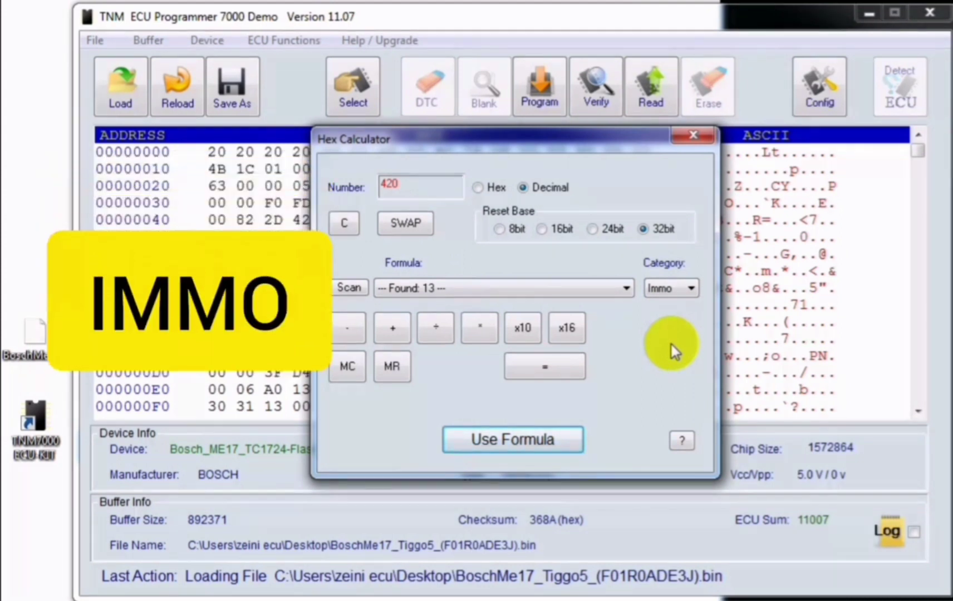
left_click(474, 288)
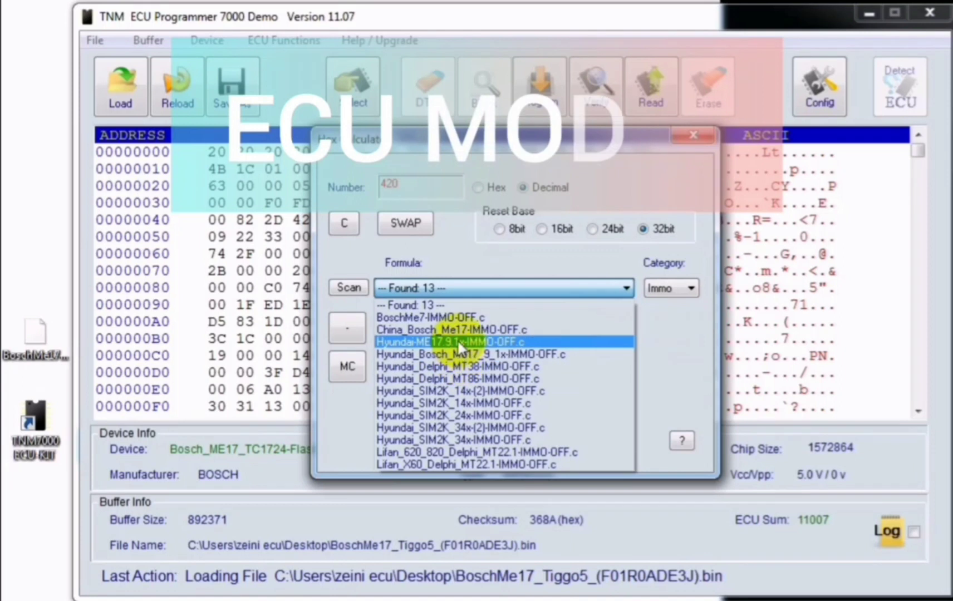
left_click(457, 340)
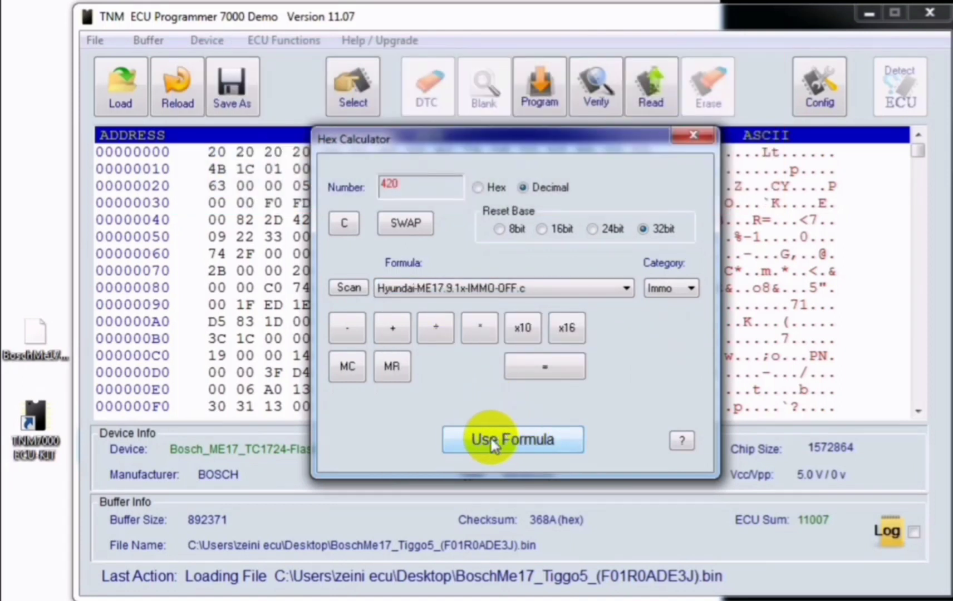
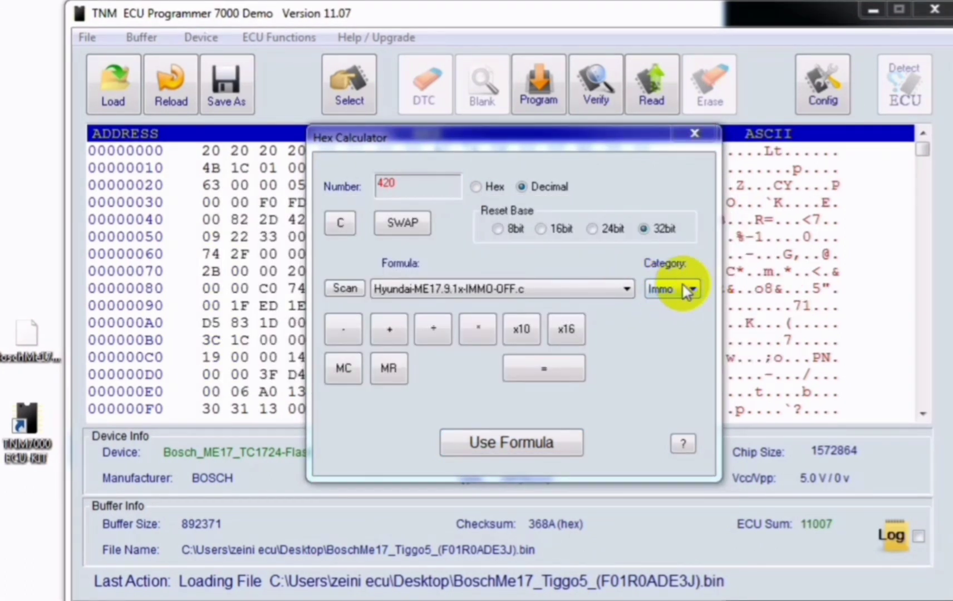
Change the category to Airbag and choose the AirBag-95080-Clear.c formula.
left_click(686, 290)
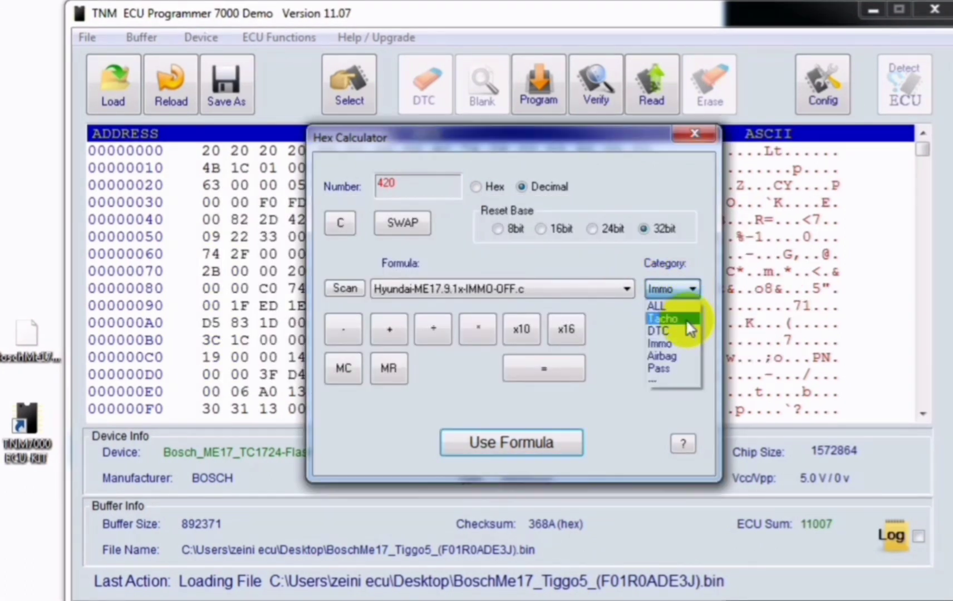
left_click(675, 359)
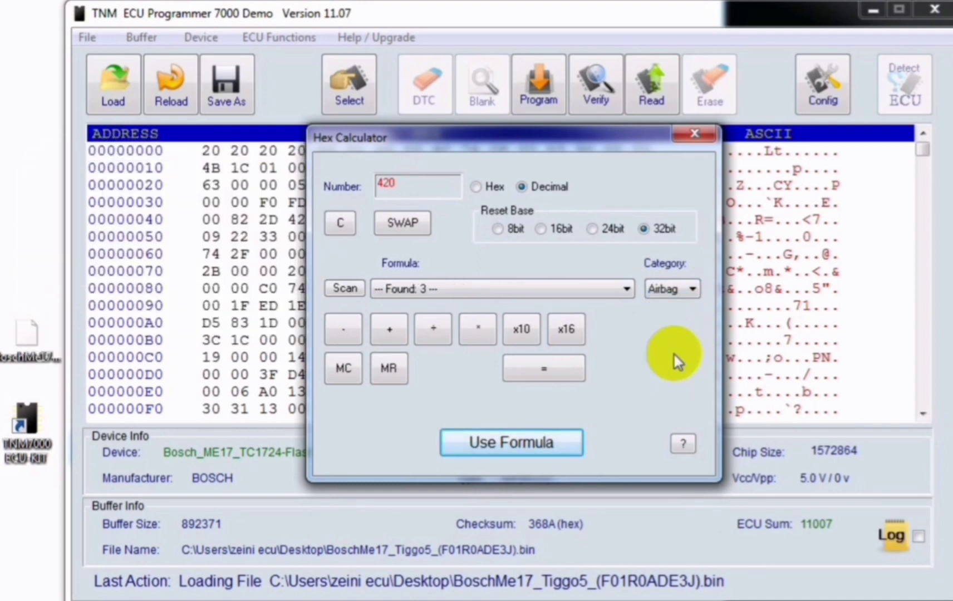
left_click(512, 288)
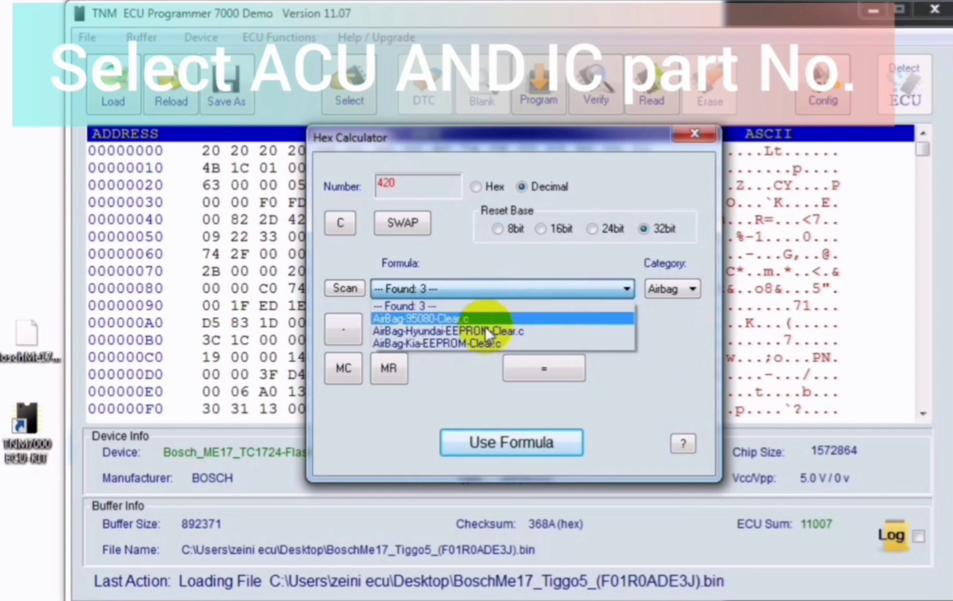
left_click(463, 318)
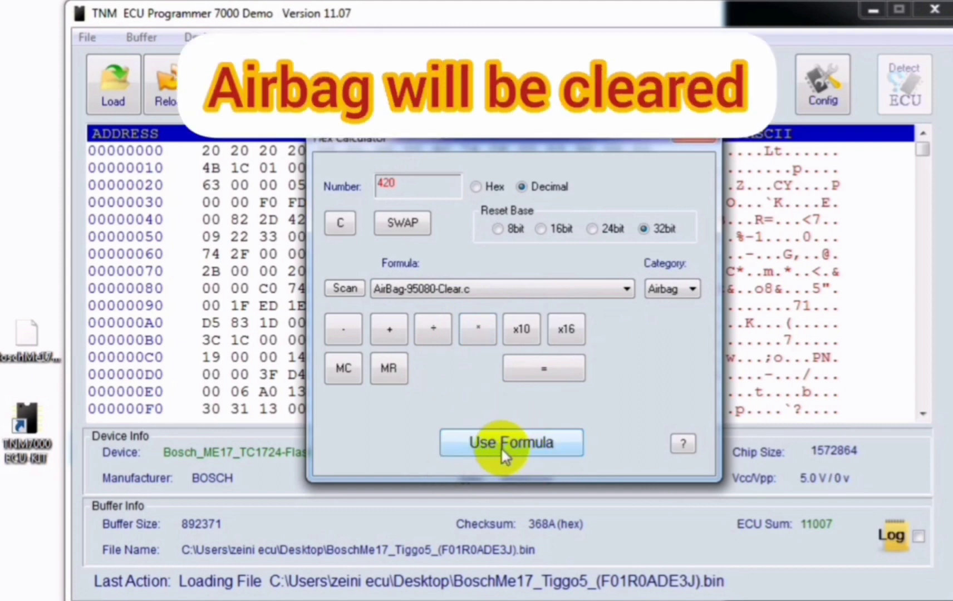
Change the category to Pass and choose the Bosch_Me17_China_PassFromDump.c formula.
left_click(666, 287)
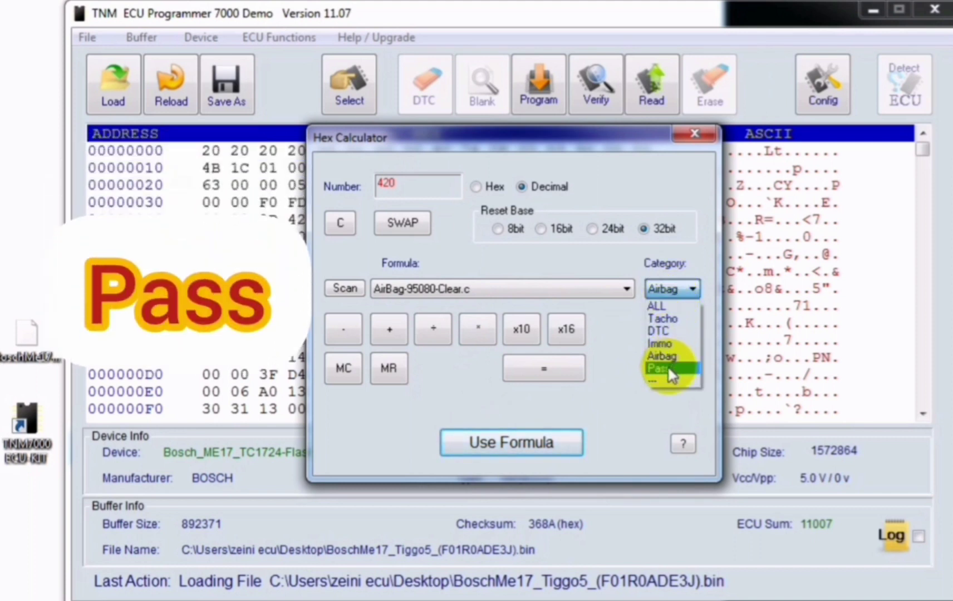
left_click(667, 367)
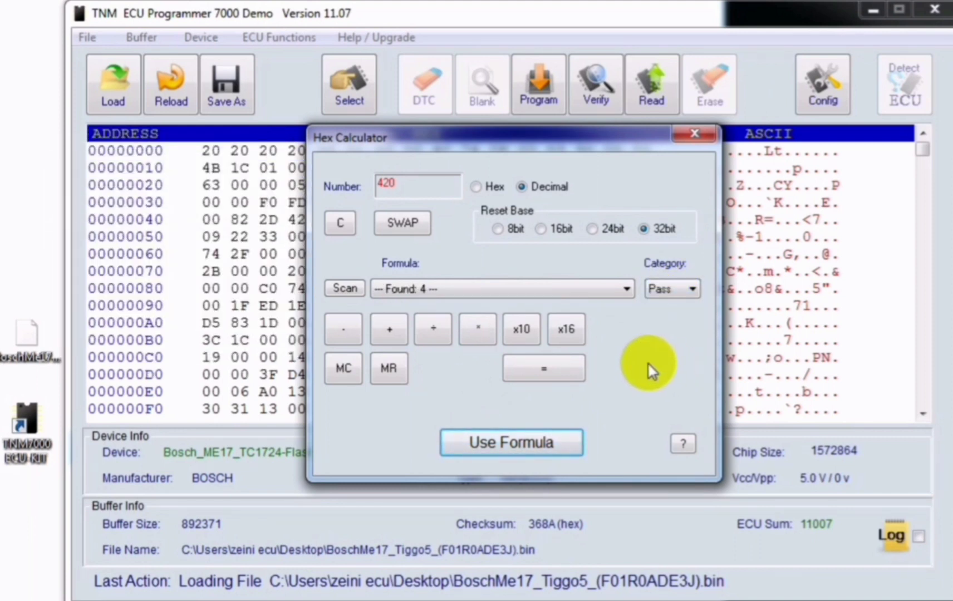
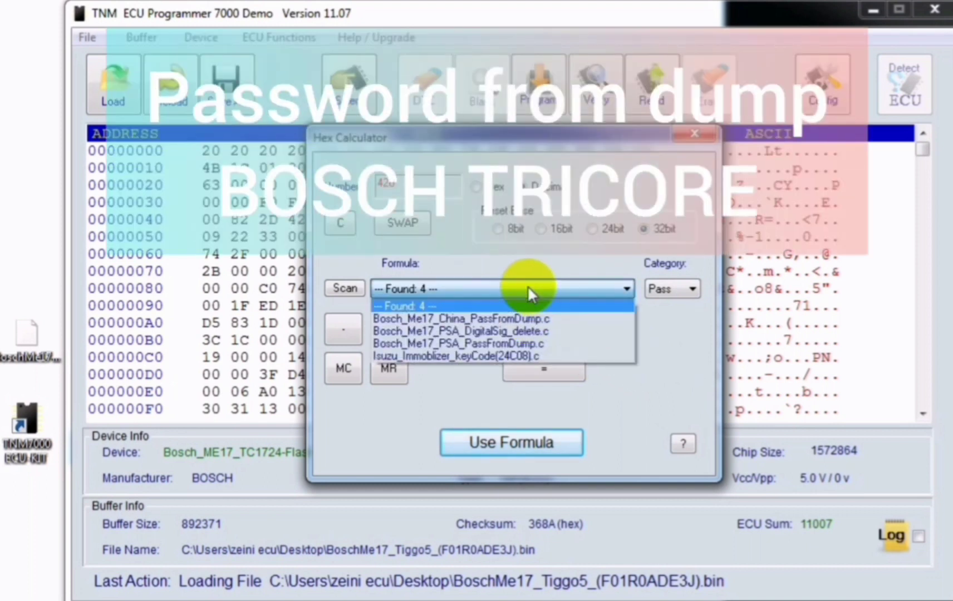
left_click(508, 321)
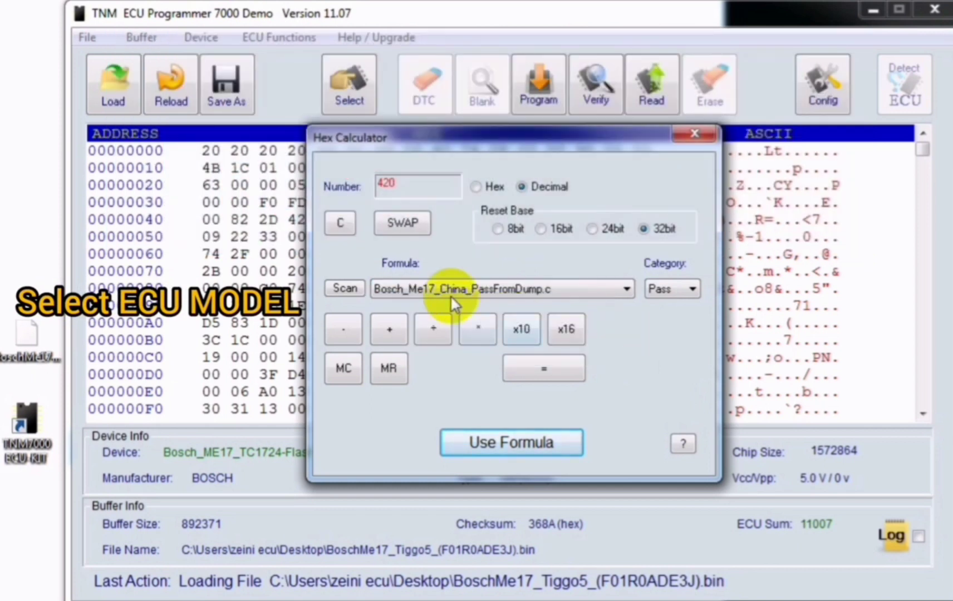